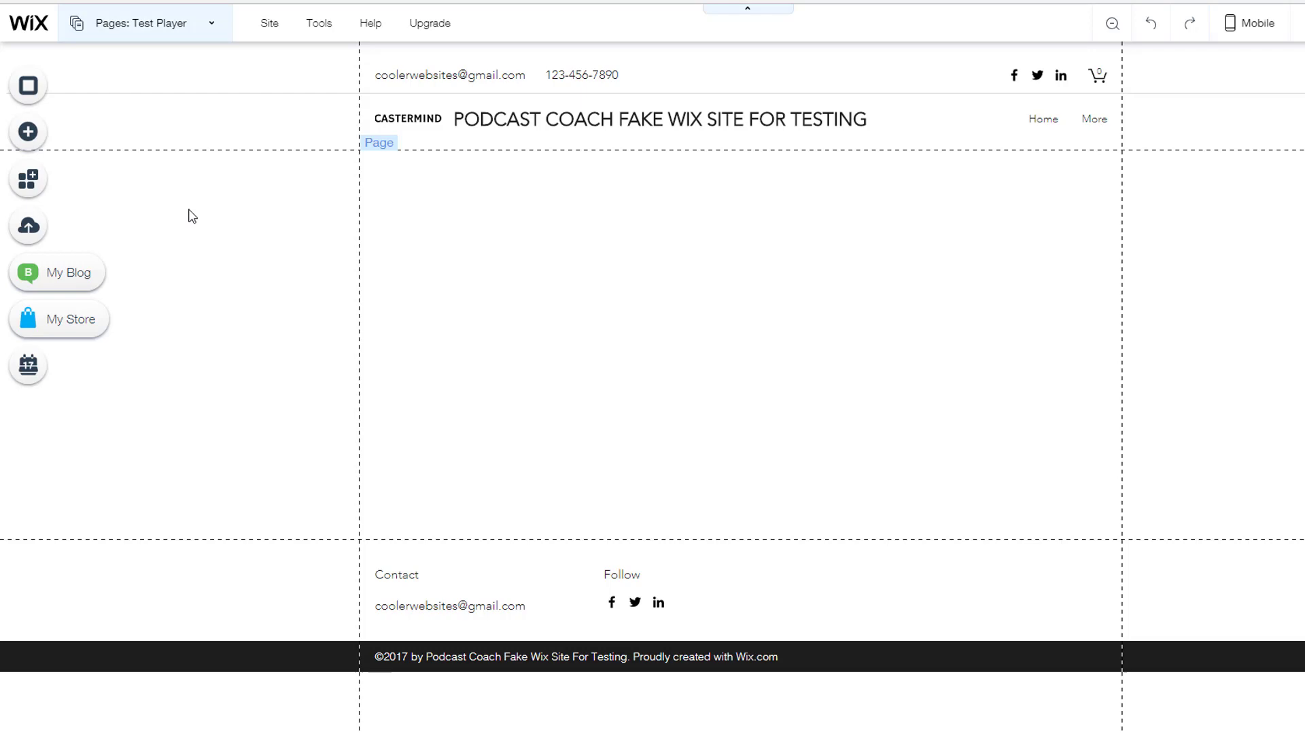
Step: Add the HTML iFrame/Embed app from the Wix App Market to the Test Player page
click(31, 189)
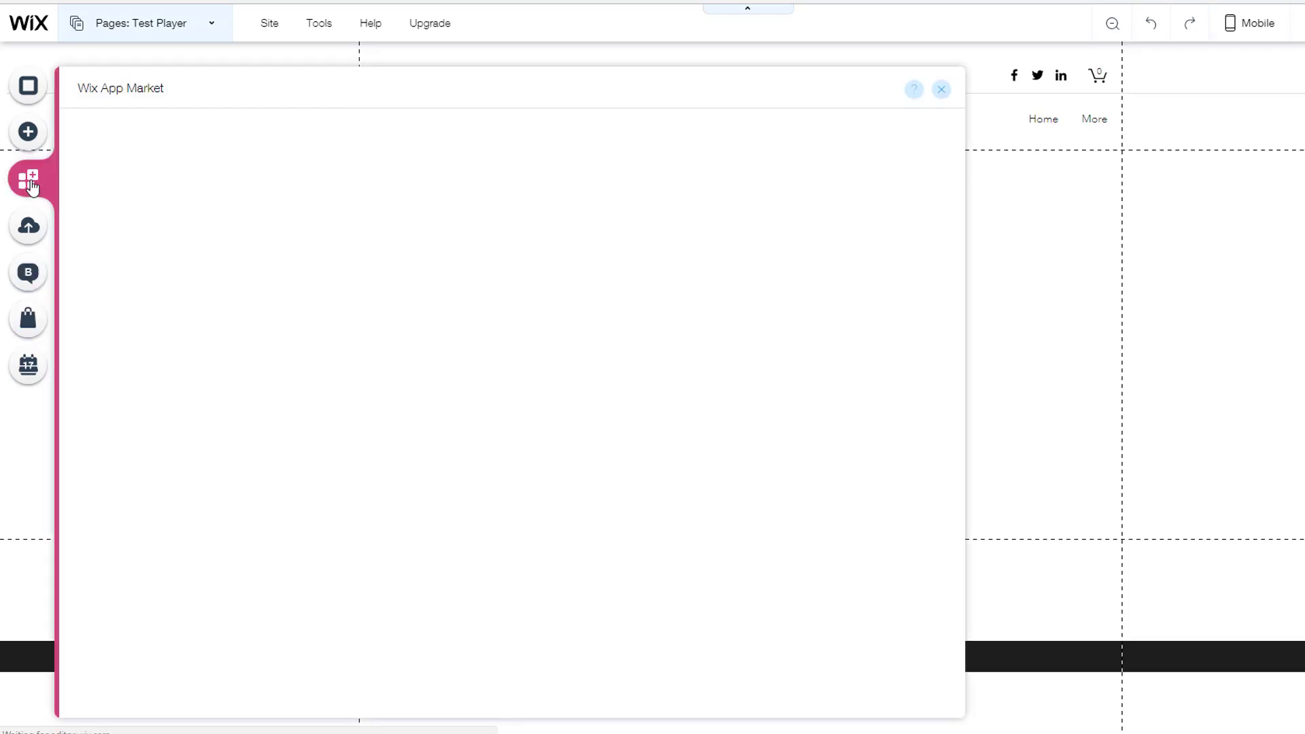
scroll(279, 487, down, 2)
scroll(279, 492, down, 4)
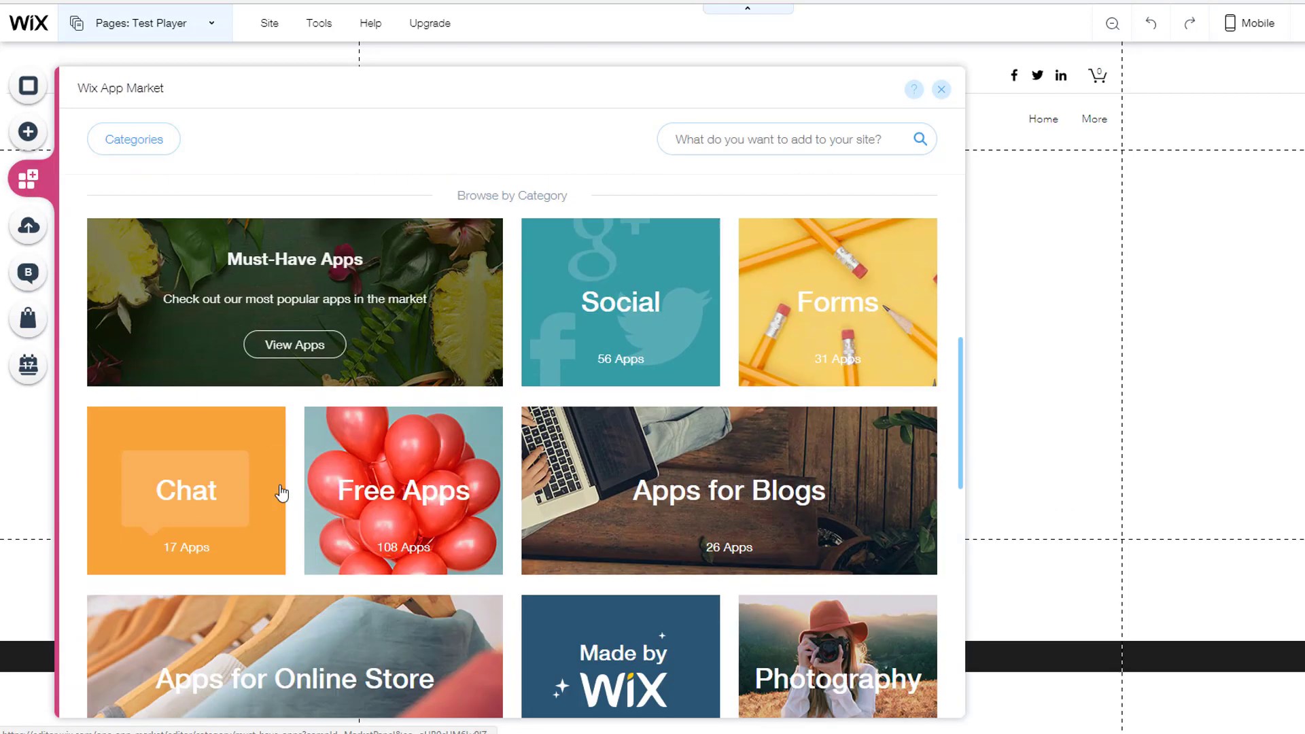
scroll(279, 492, down, 3)
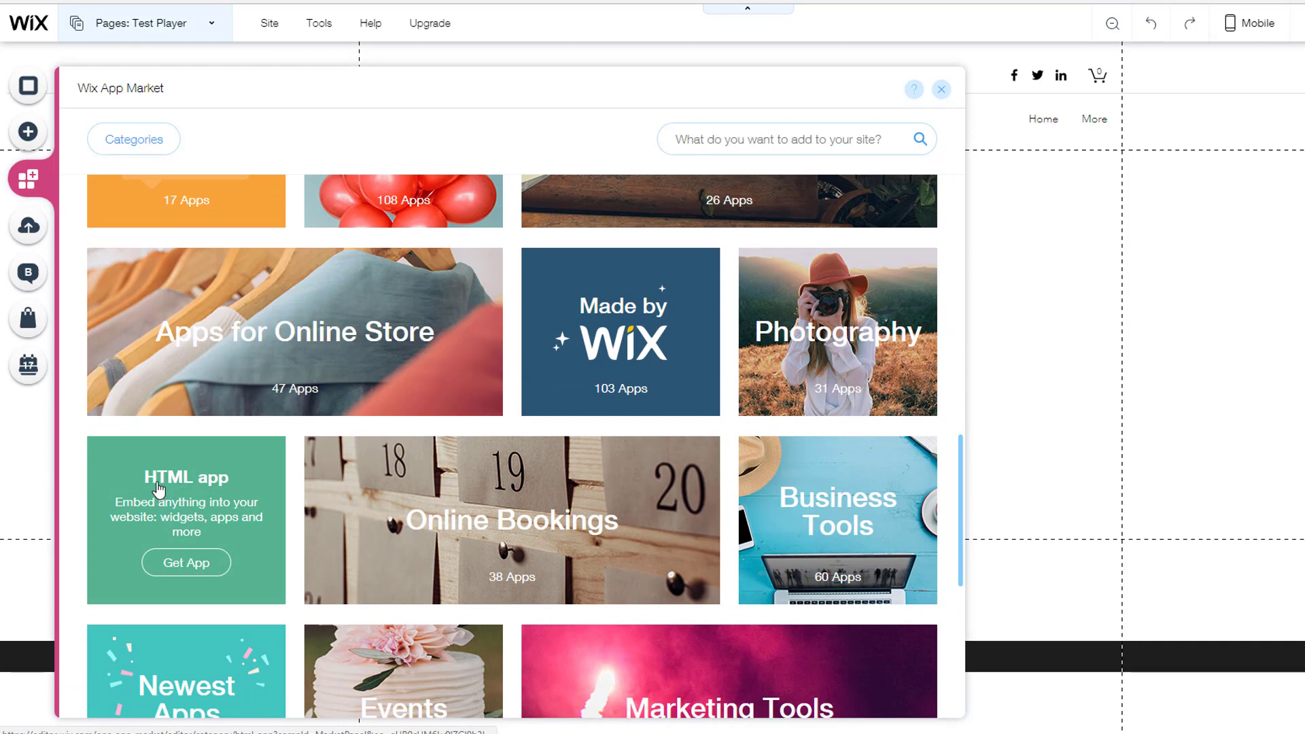
click(197, 567)
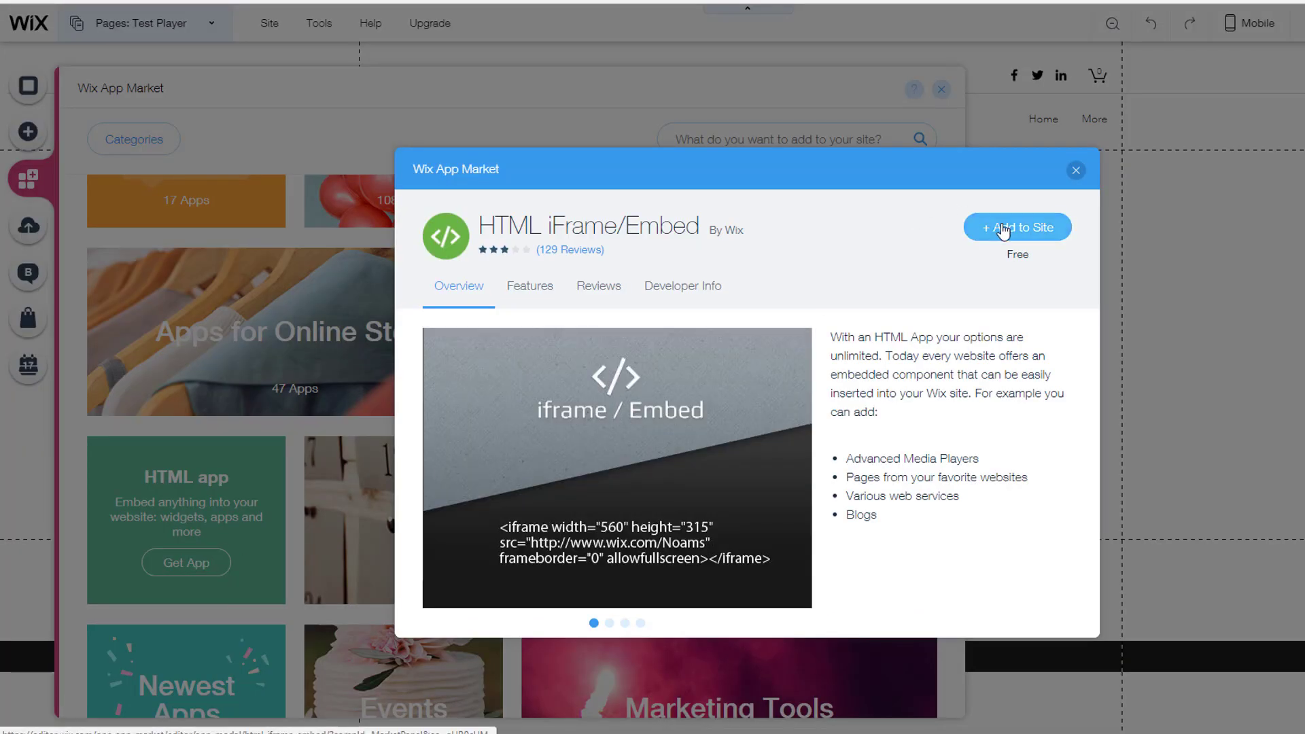
click(1003, 231)
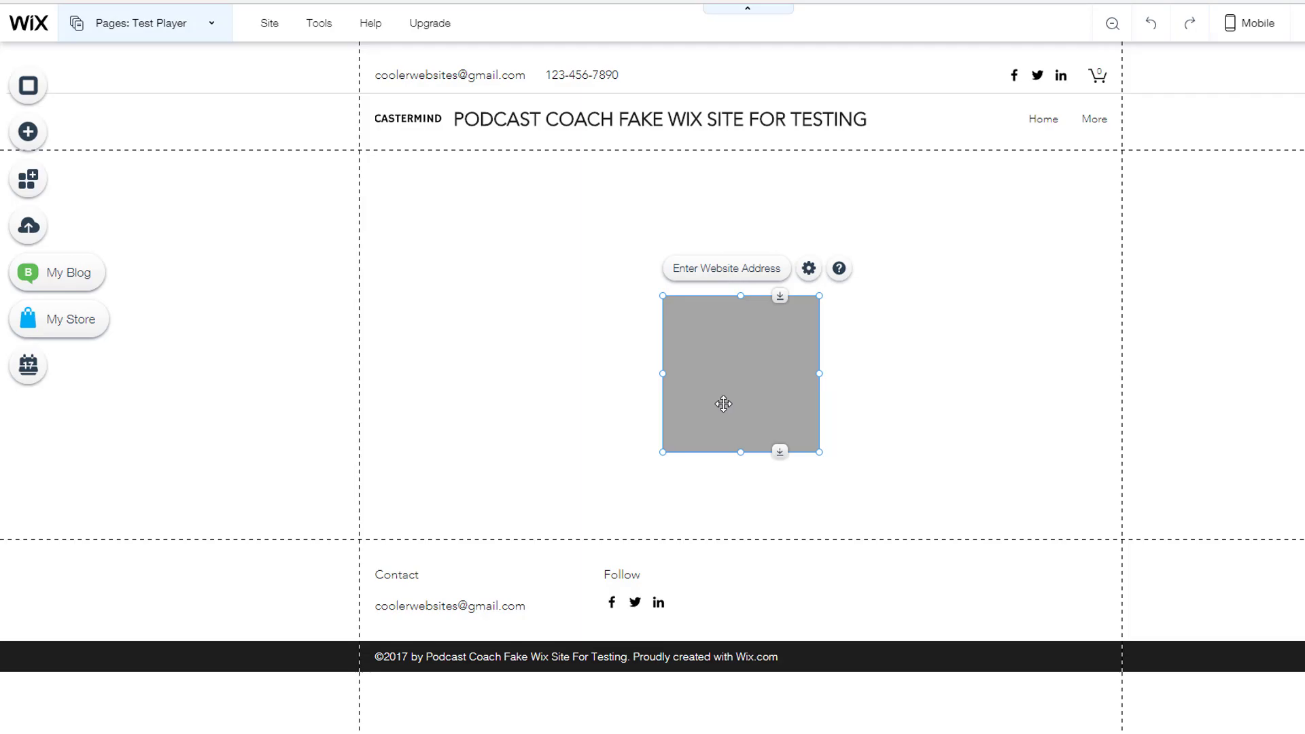
Step: Generate Libsyn Custom-theme player embed code for EP 595, Flattening the Podcast Learning Curve
key(alt+Tab)
key(alt+Tab)
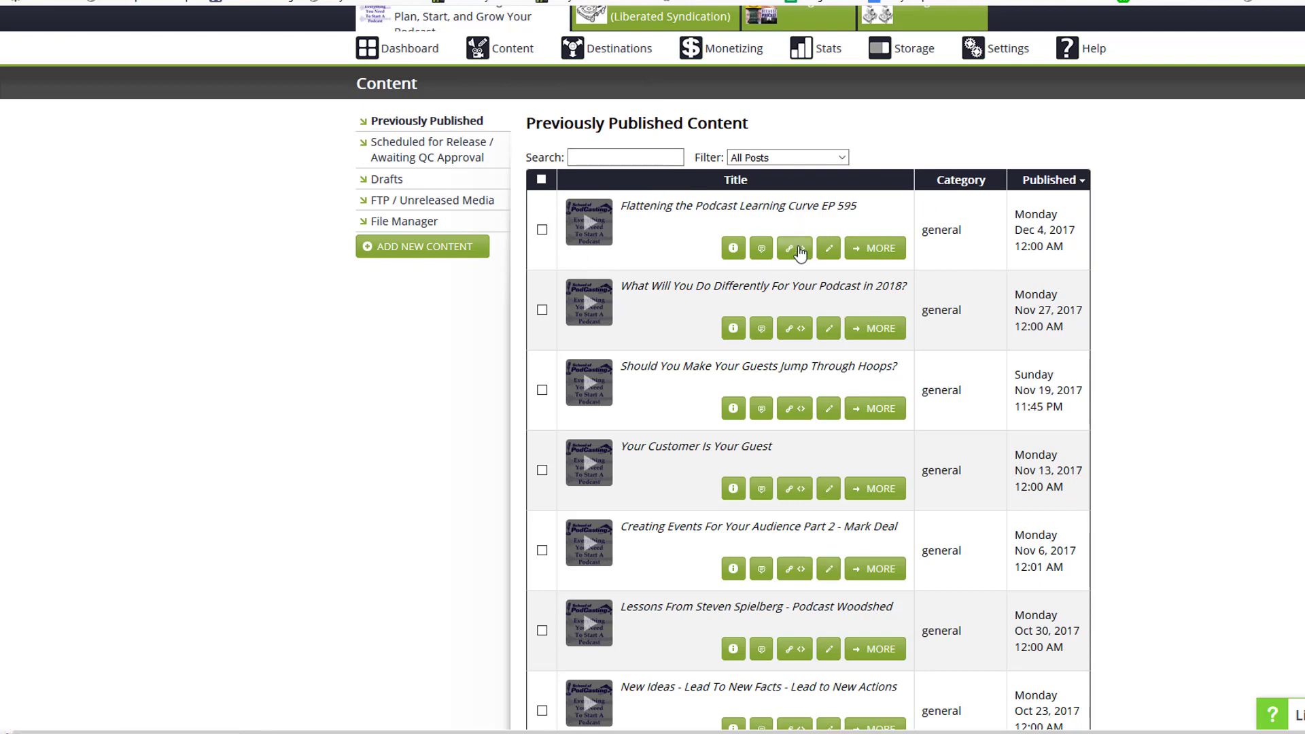
click(798, 254)
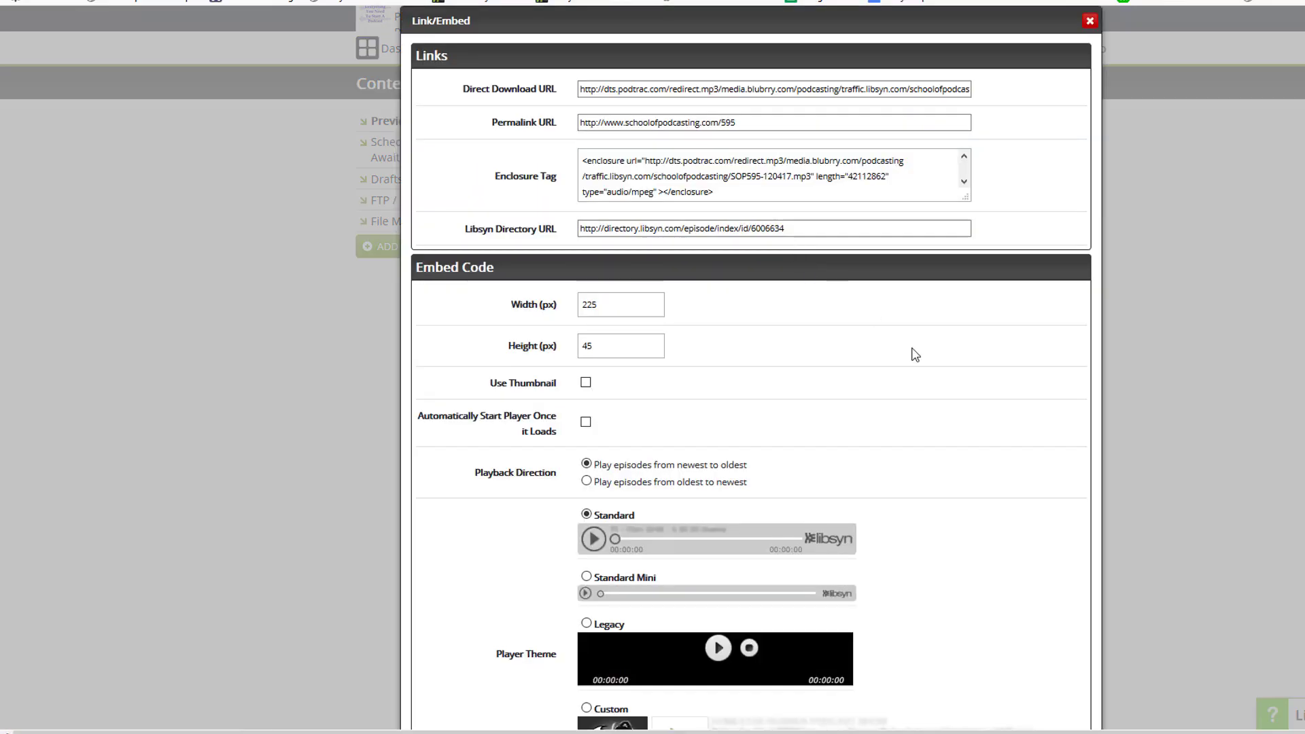
scroll(915, 355, down, 4)
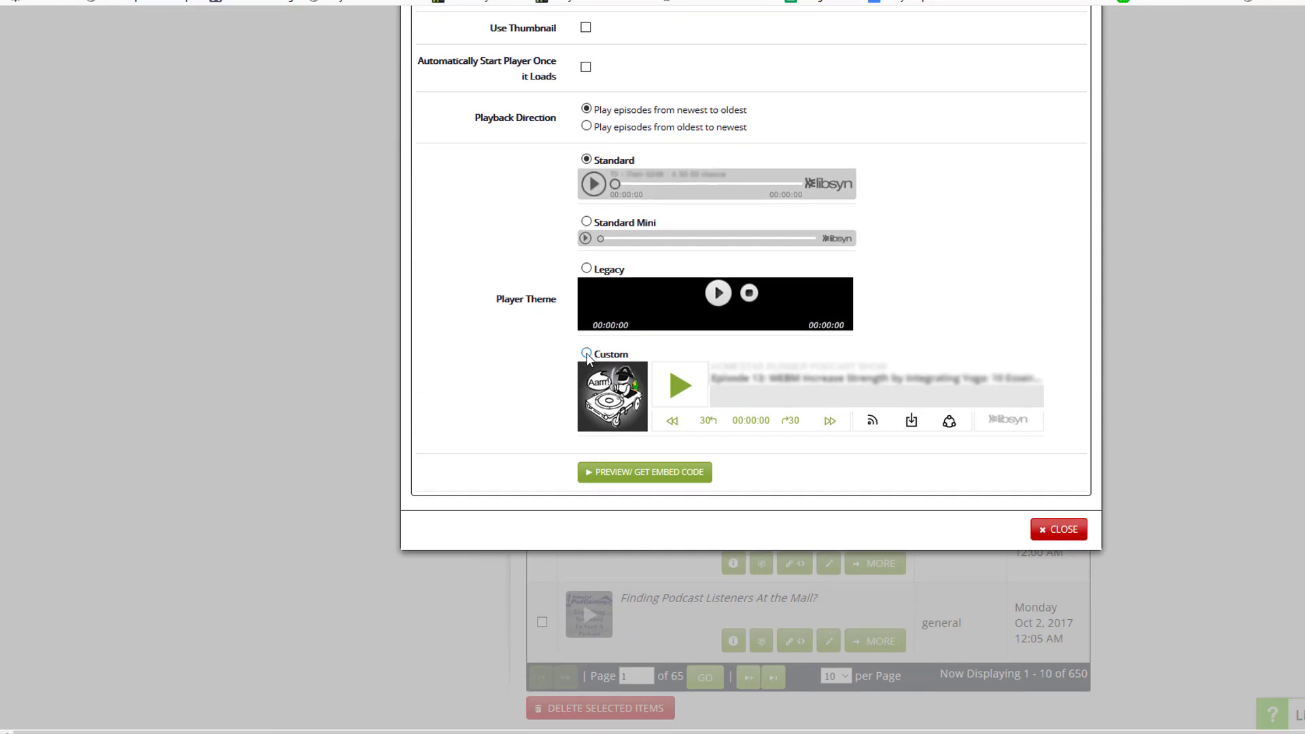
click(587, 353)
scroll(894, 338, up, 1)
scroll(924, 338, up, 2)
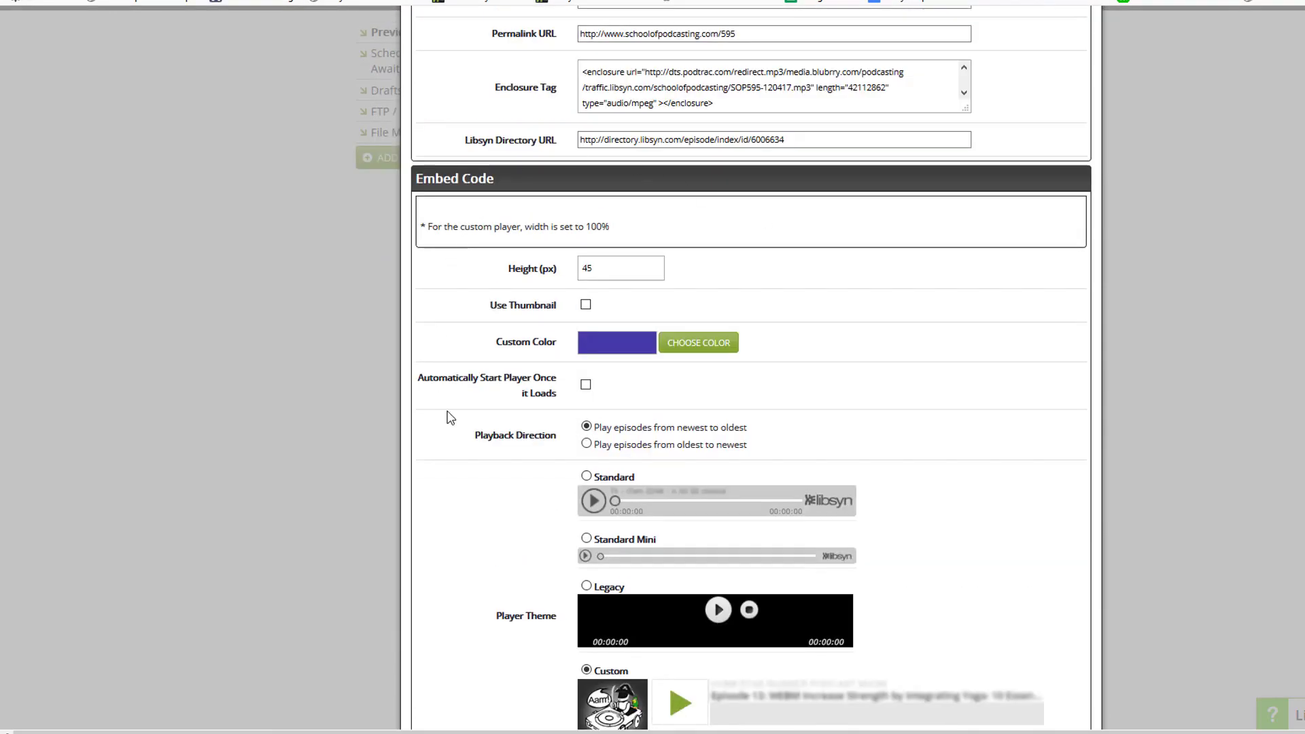
scroll(985, 374, down, 2)
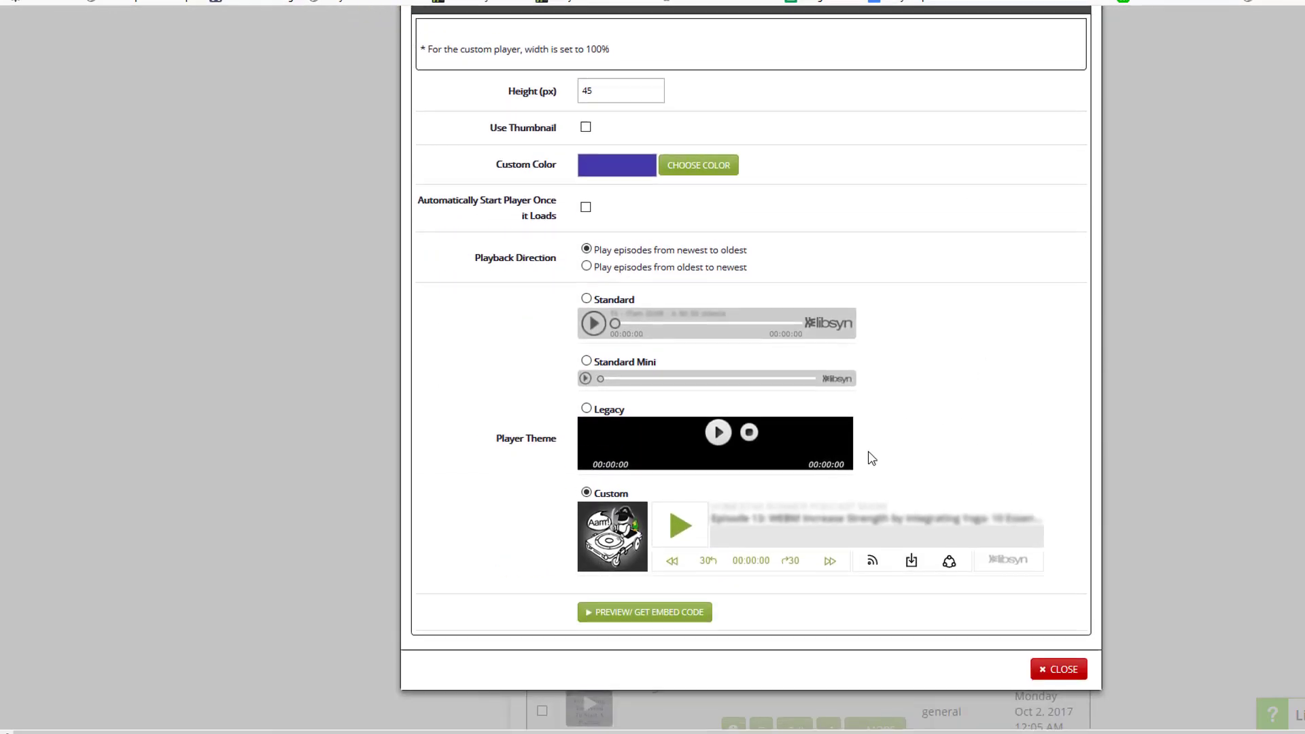
click(615, 616)
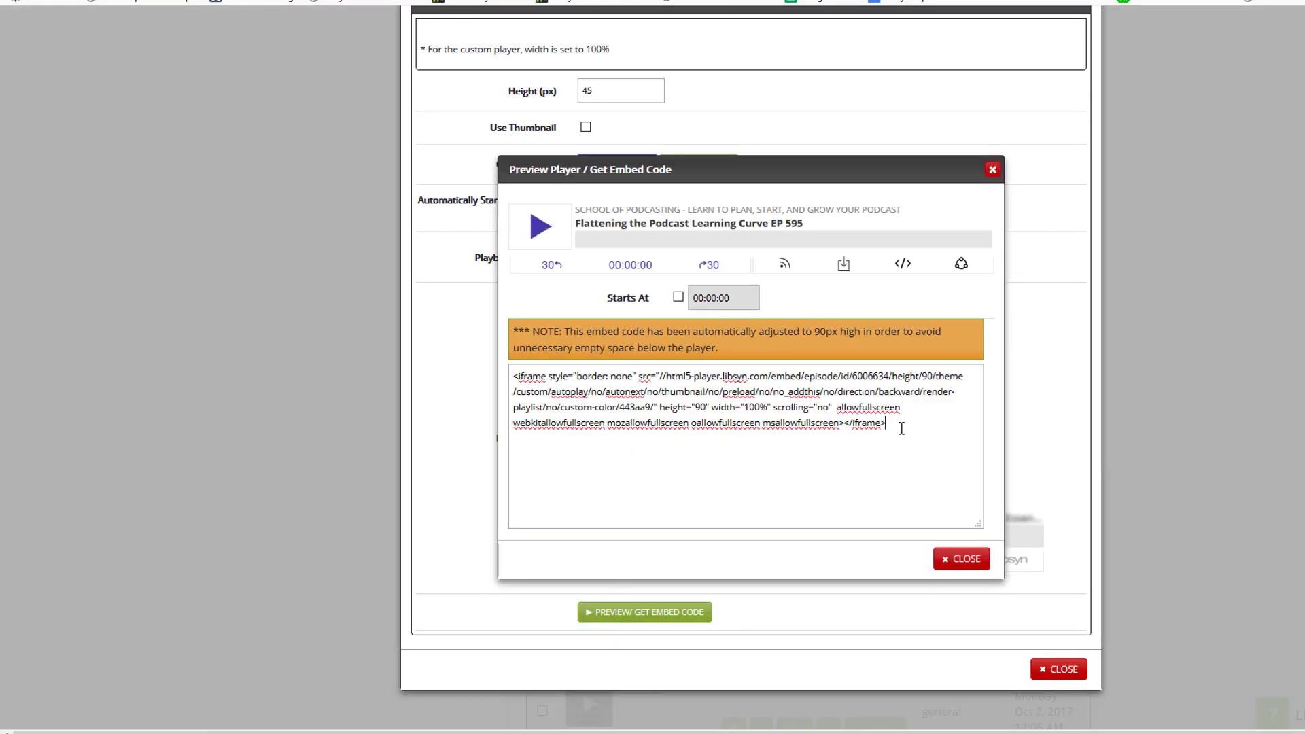
Step: Select and copy the generated Libsyn iframe embed code
drag(901, 429, 503, 367)
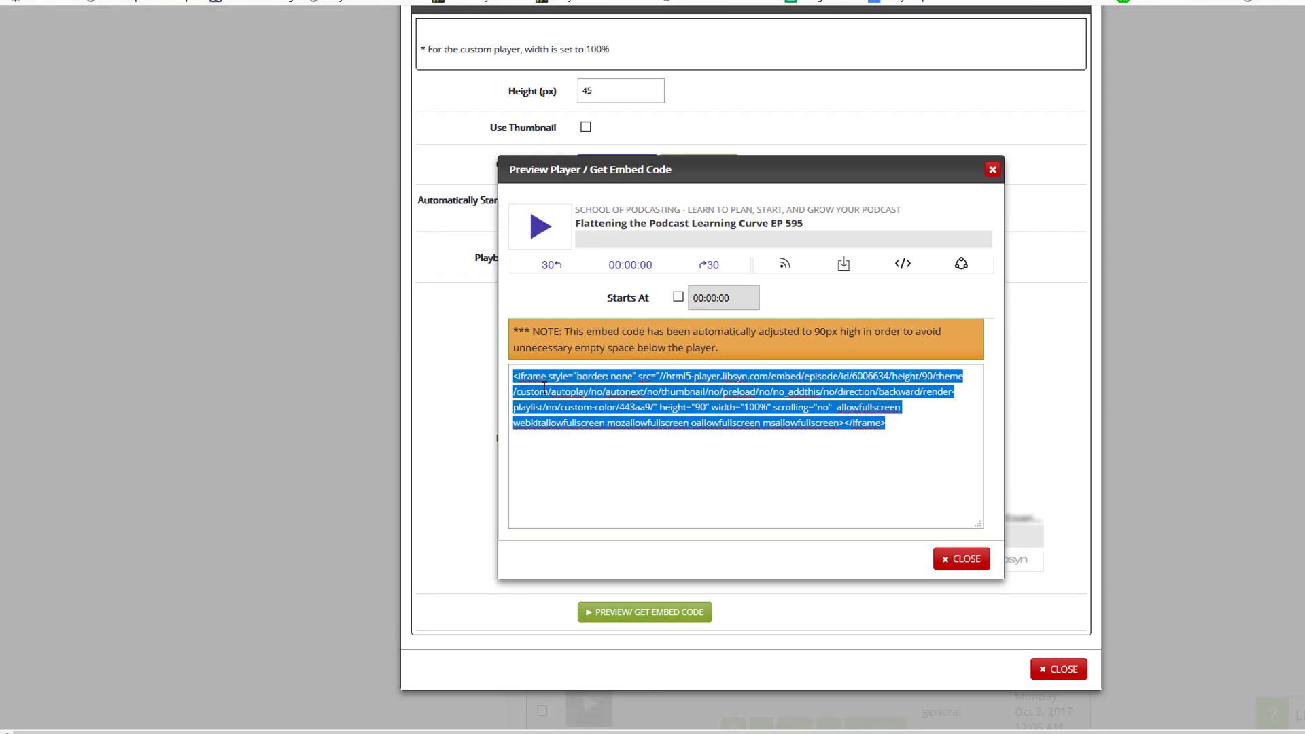
right_click(543, 389)
click(587, 436)
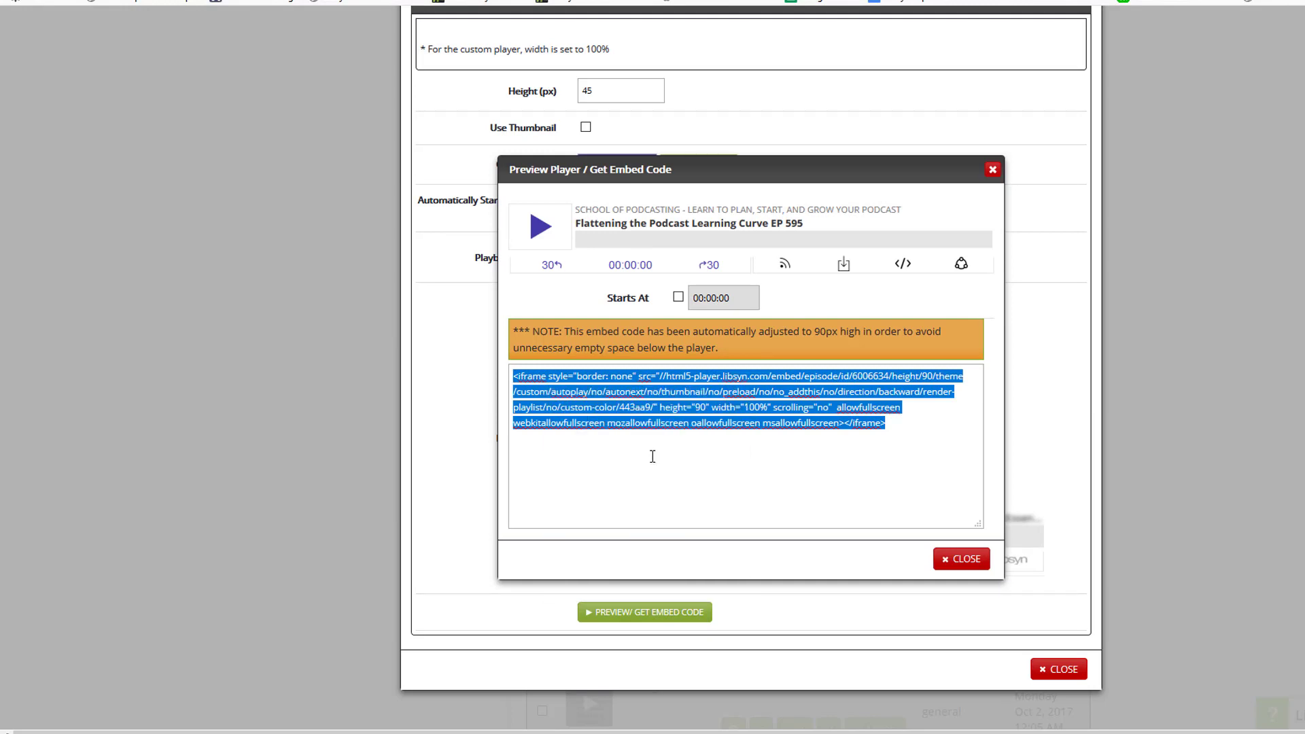
Step: Paste the Libsyn iframe code into the Wix HTML element's Code setting and apply it
click(955, 563)
key(alt+Tab)
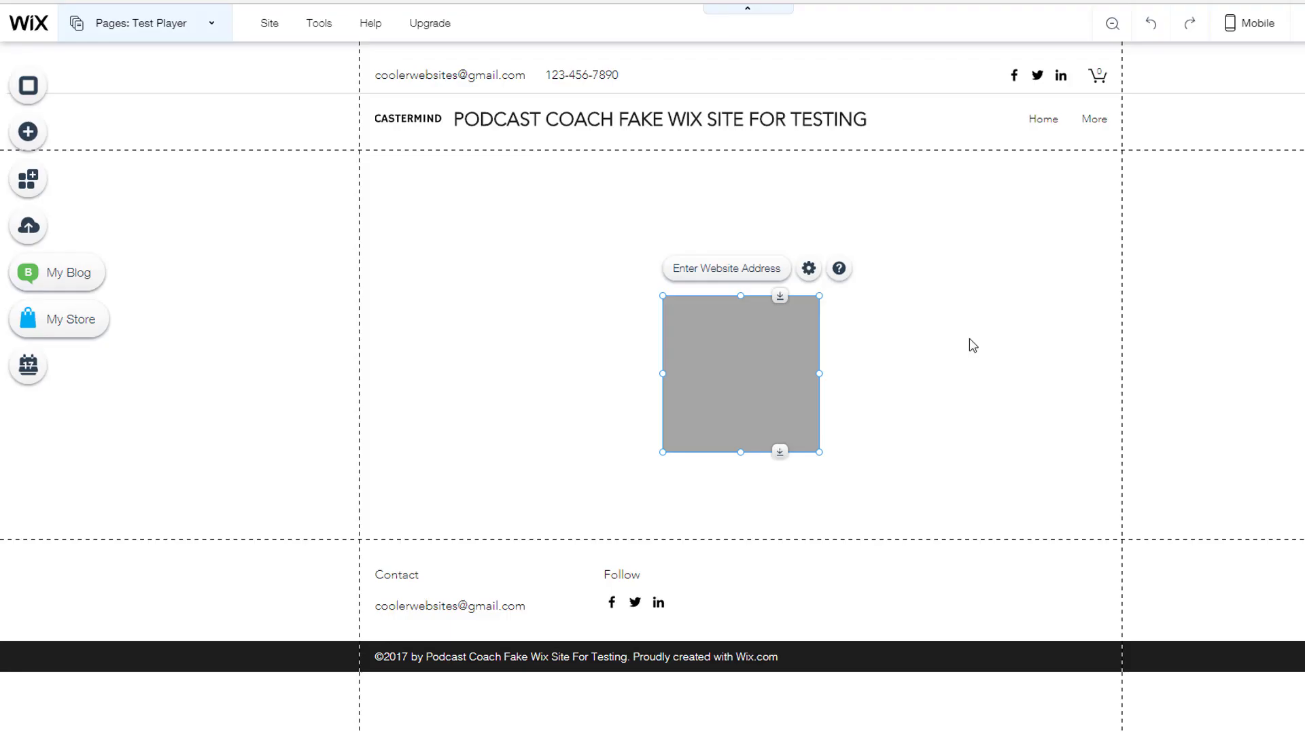
click(807, 272)
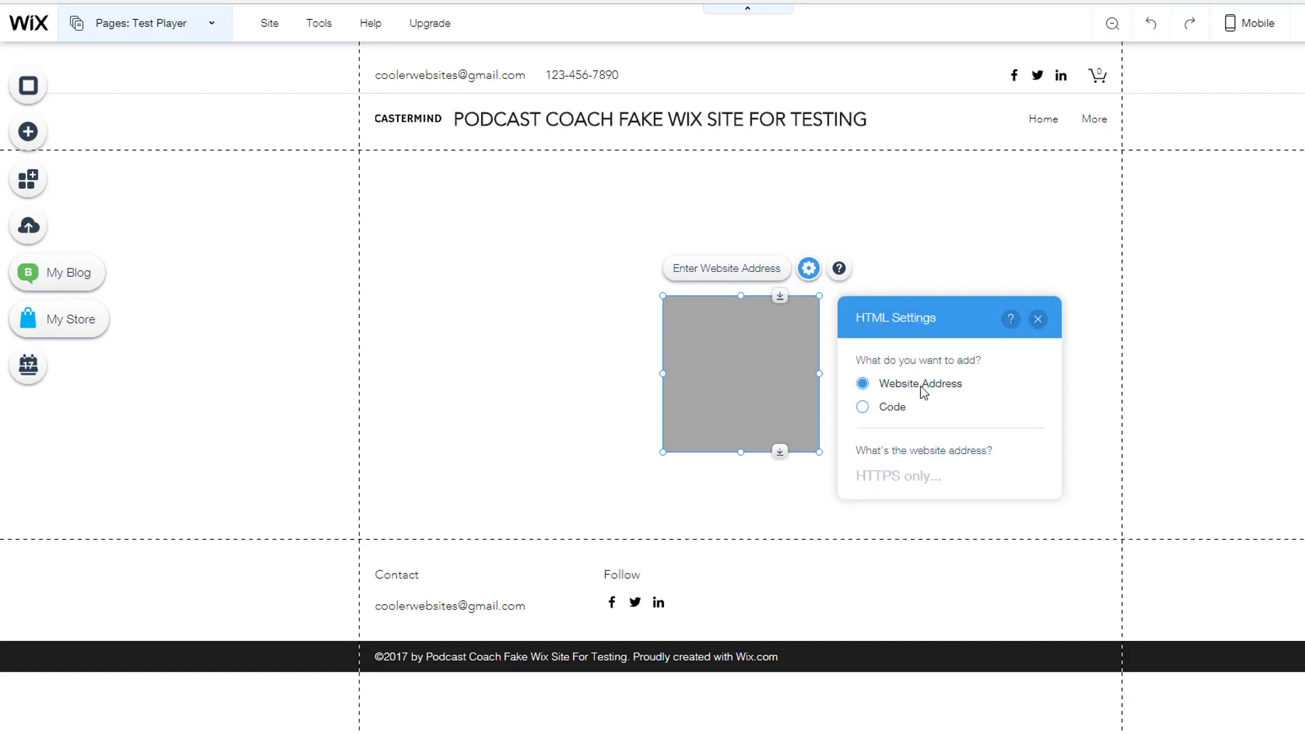
click(864, 408)
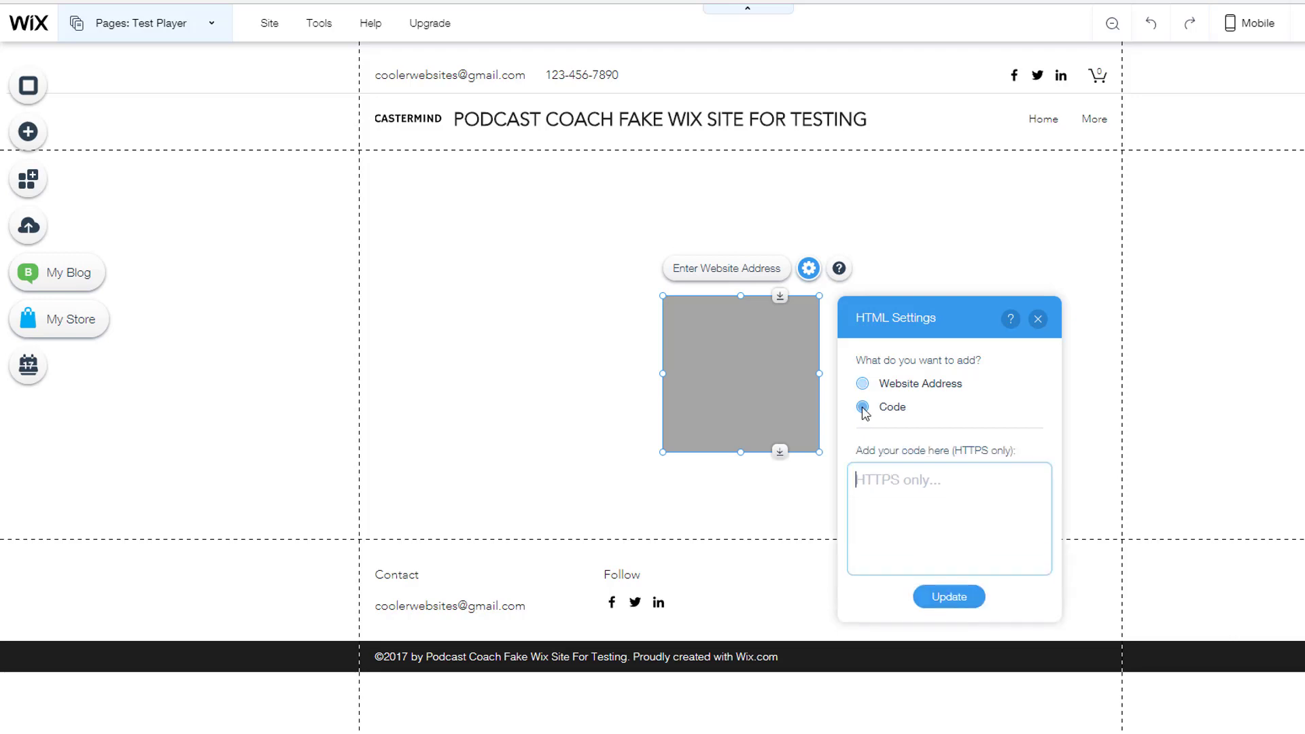
right_click(892, 491)
click(937, 329)
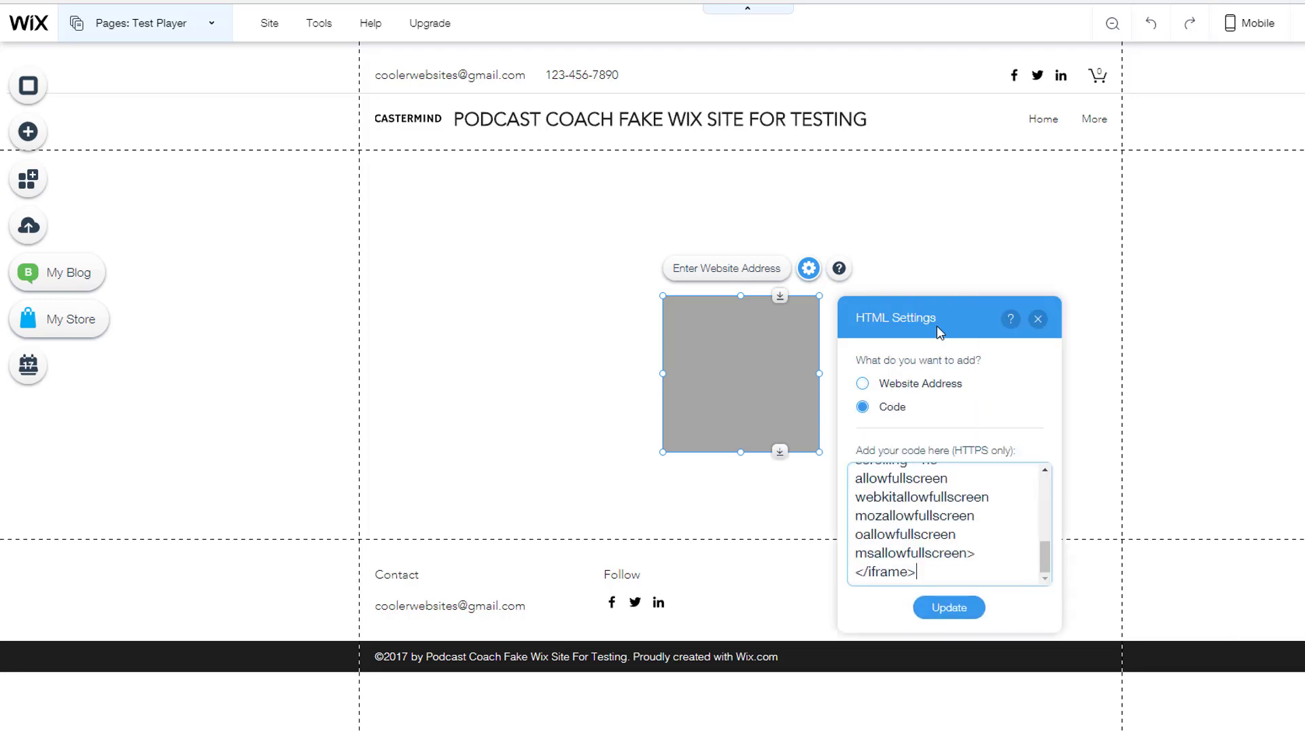
click(951, 609)
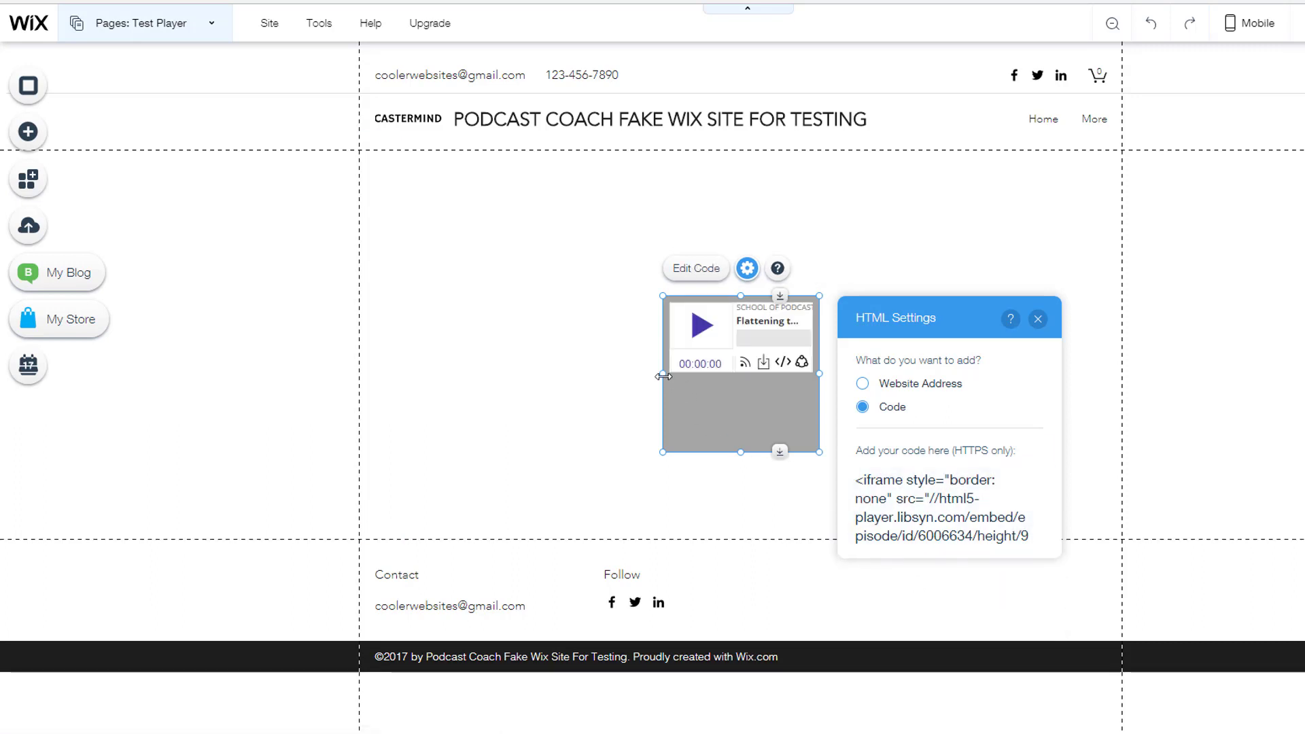
click(1039, 318)
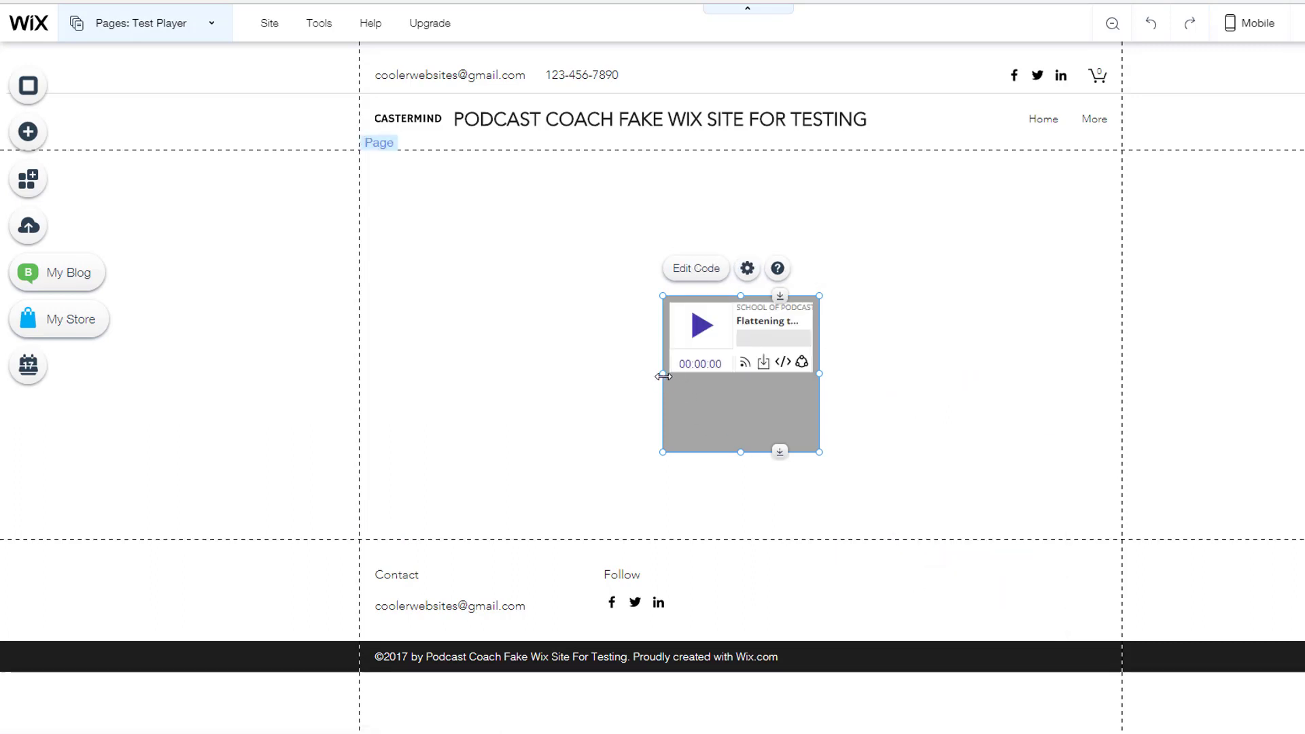
Step: Widen the player box both ways, shorten it, and move it lower on the page
drag(663, 376, 479, 375)
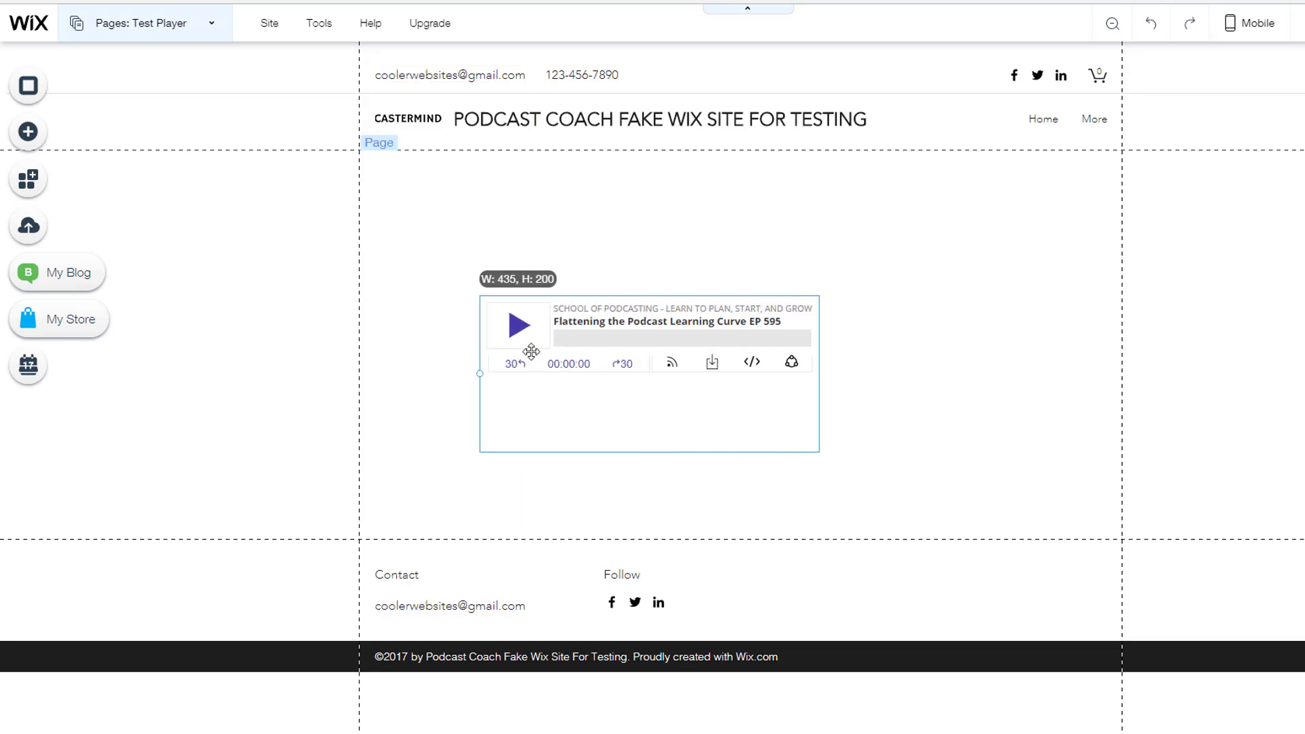
drag(820, 373, 928, 374)
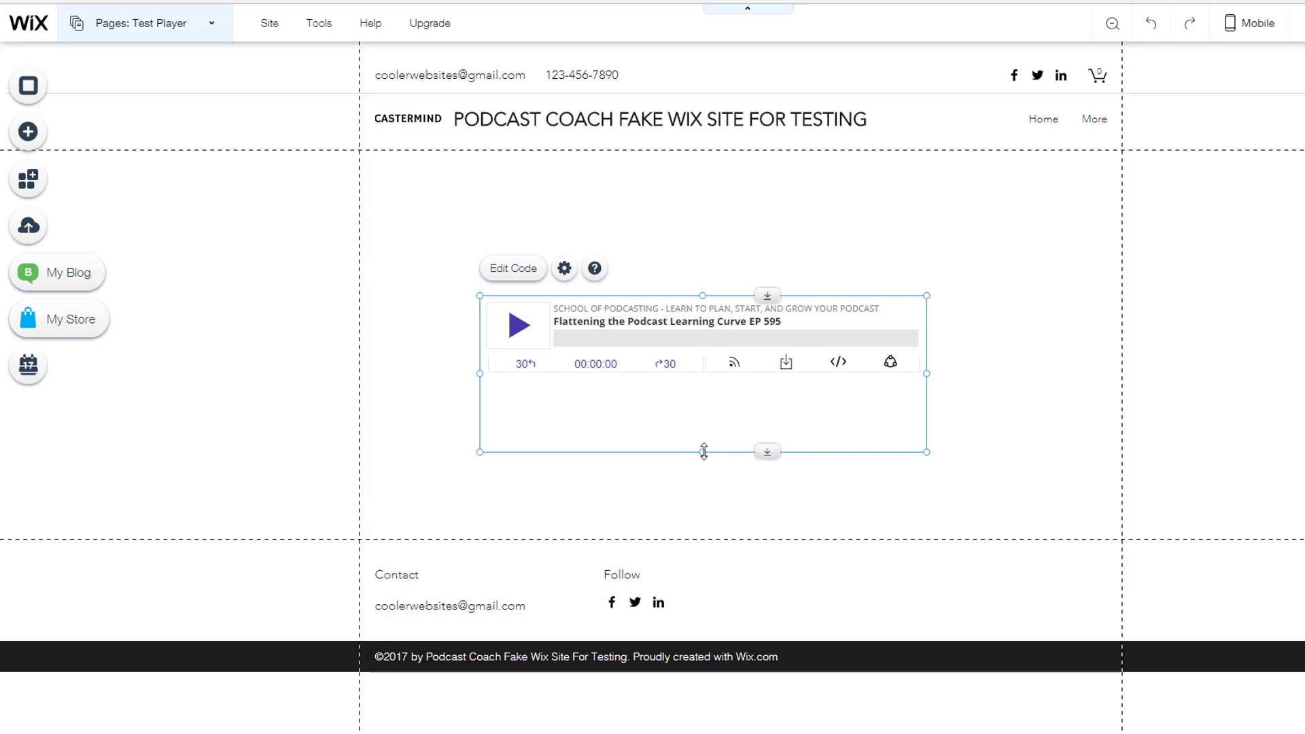
drag(704, 451, 703, 381)
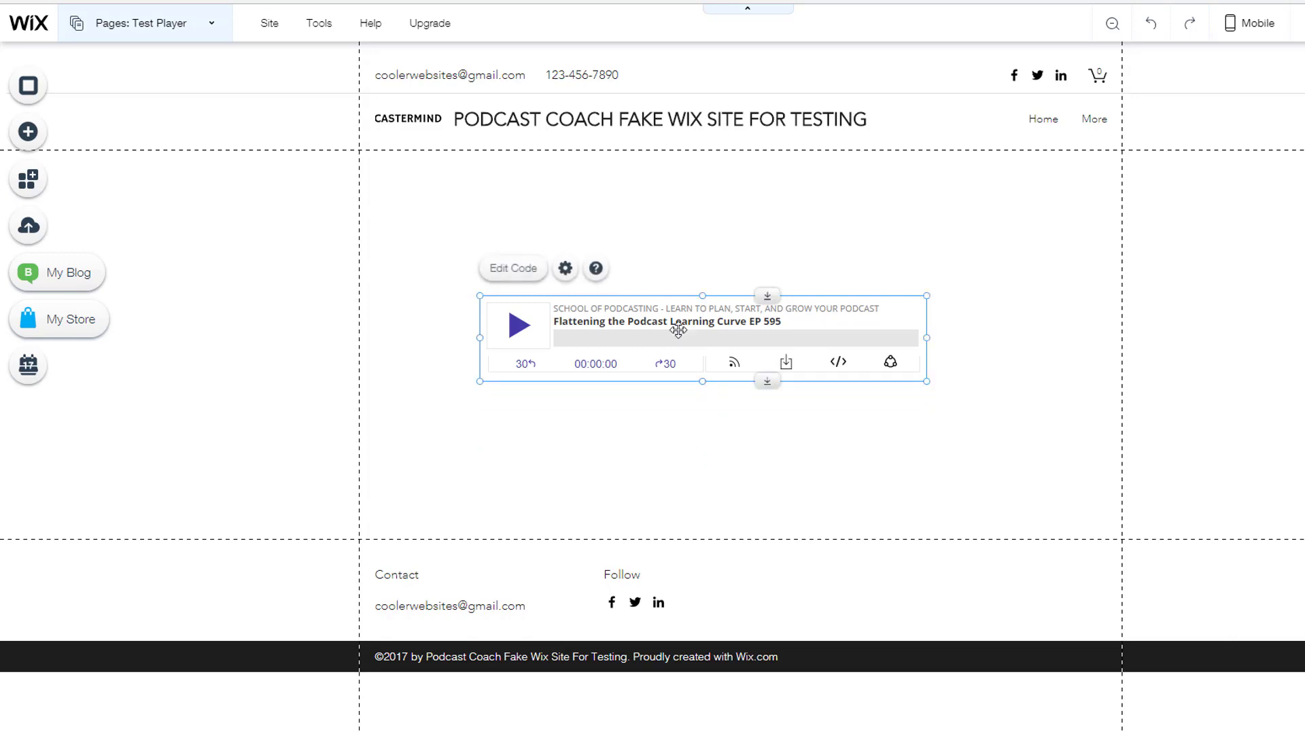
drag(678, 330, 705, 441)
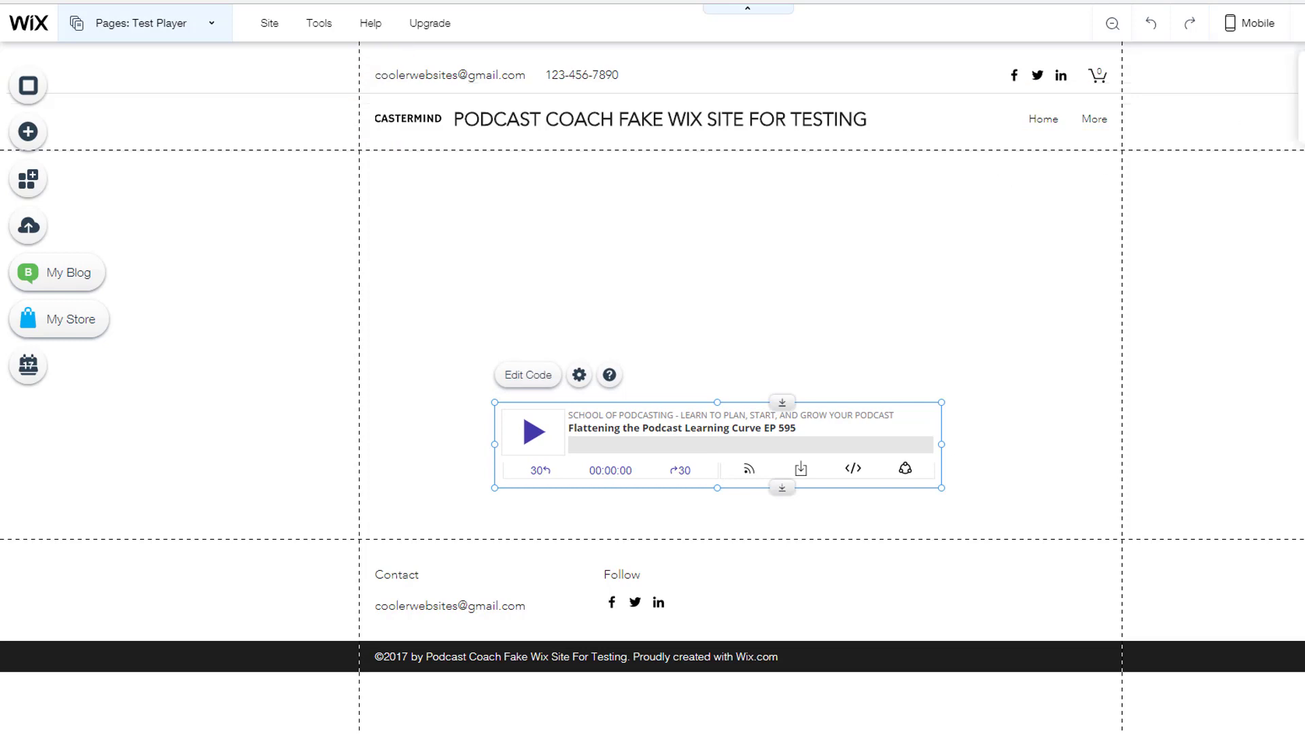
Step: Preview the site, play the EP 595 episode to 00:00:01, then pause it
key(ctrl+shift+p)
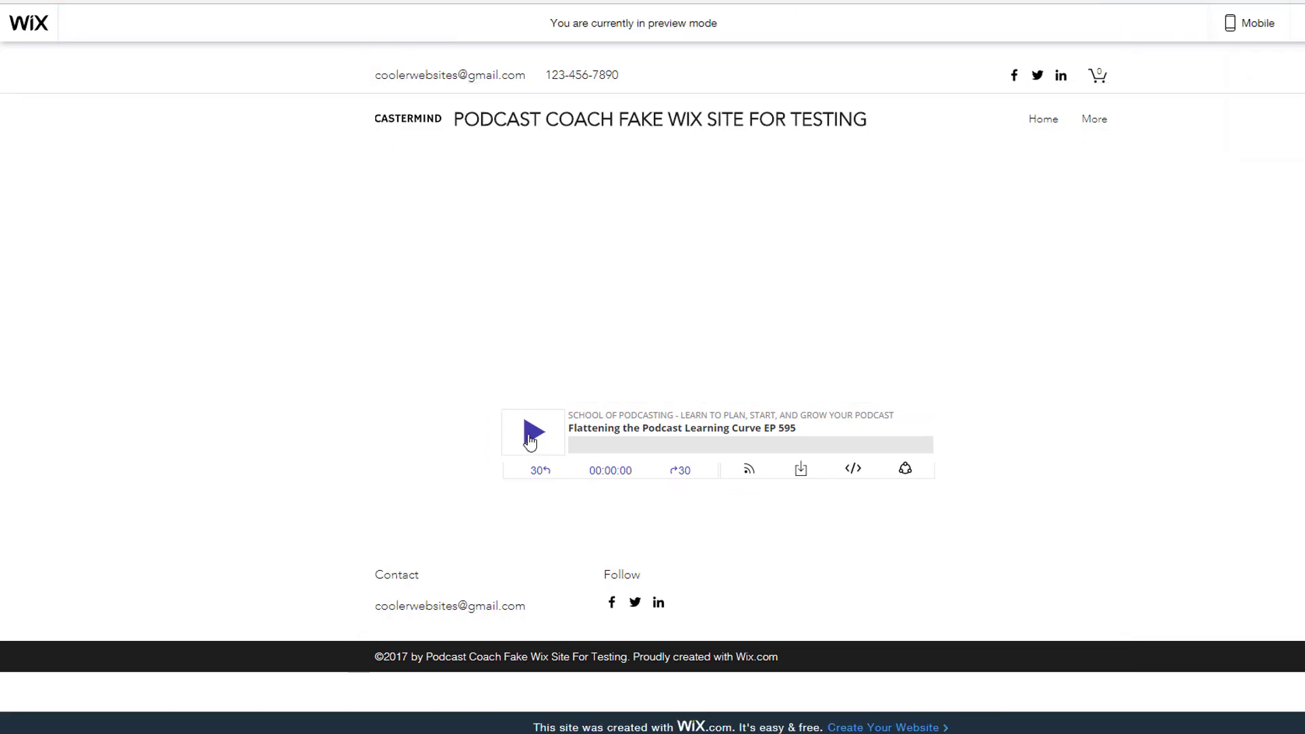
click(529, 439)
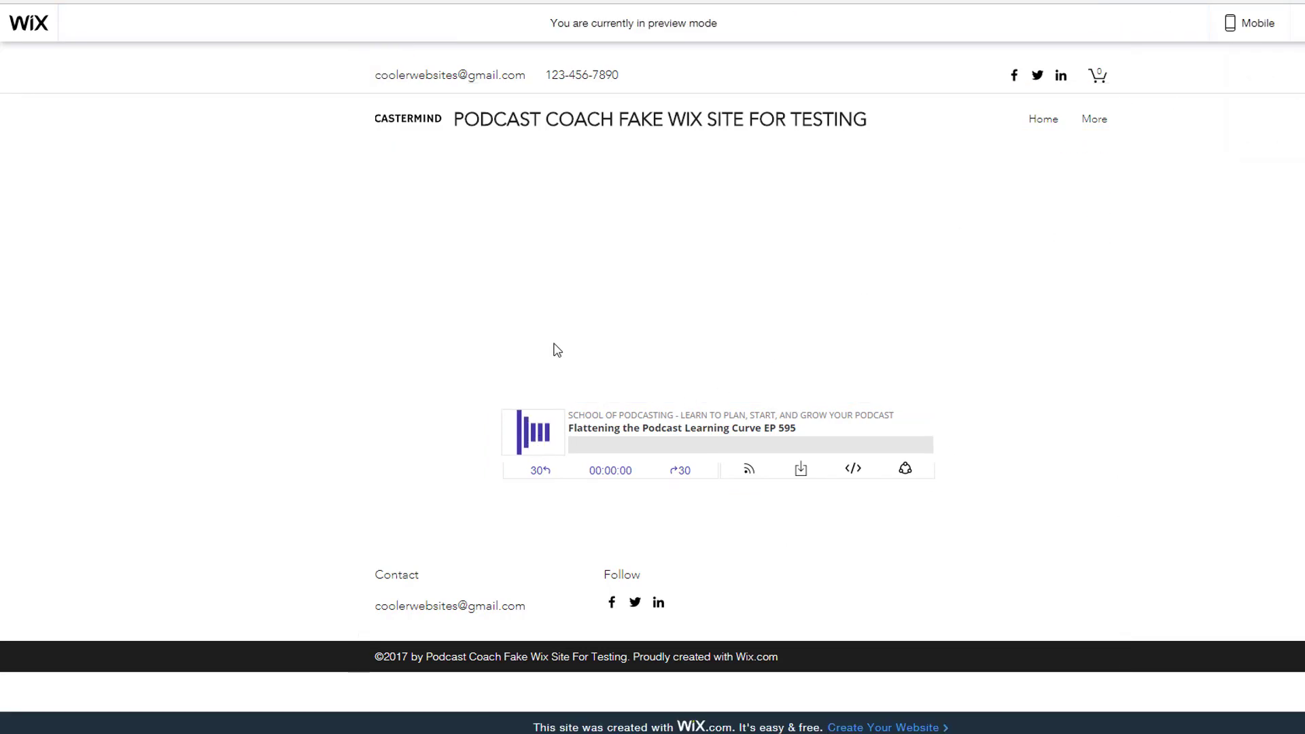
click(538, 439)
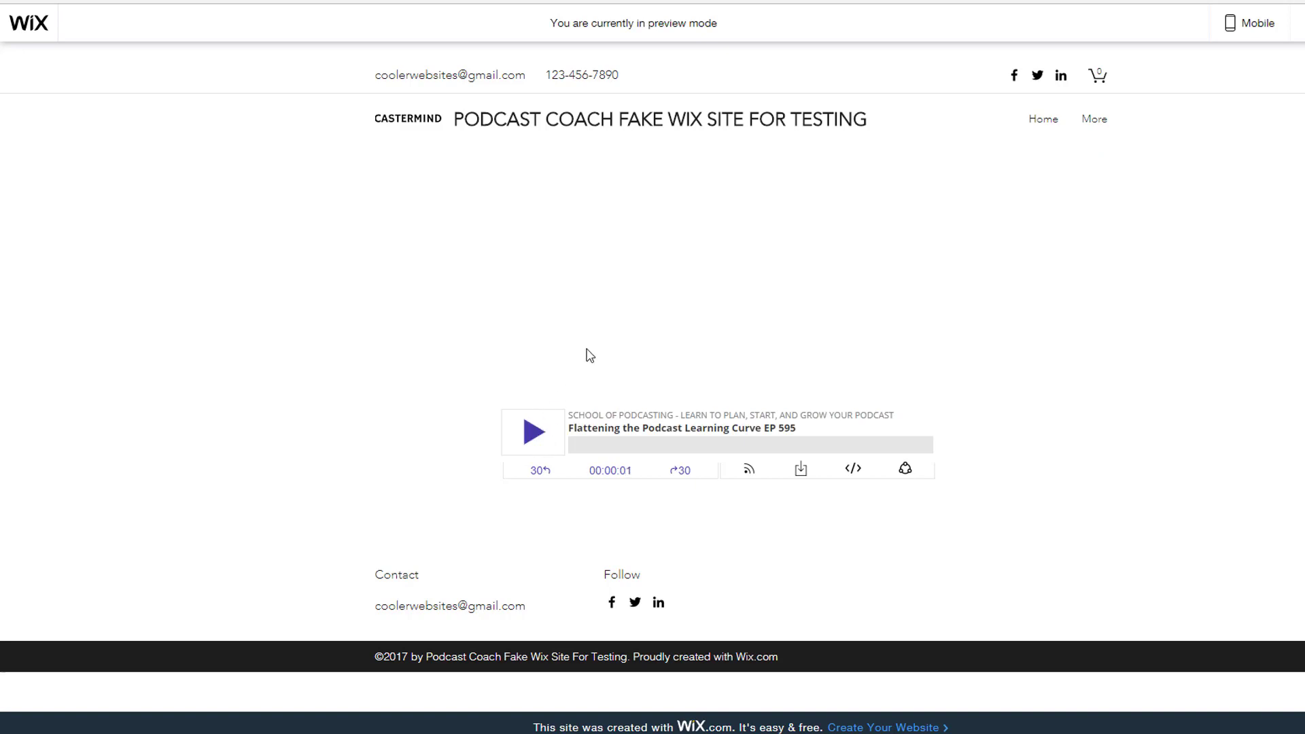